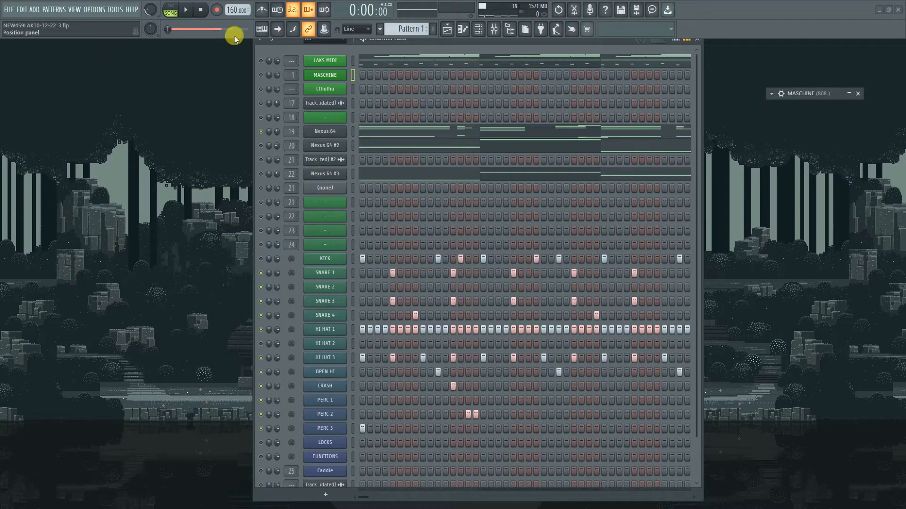
Play the song and open the MASCHINE plugin to watch which kit sounds are triggered.
left_click(188, 10)
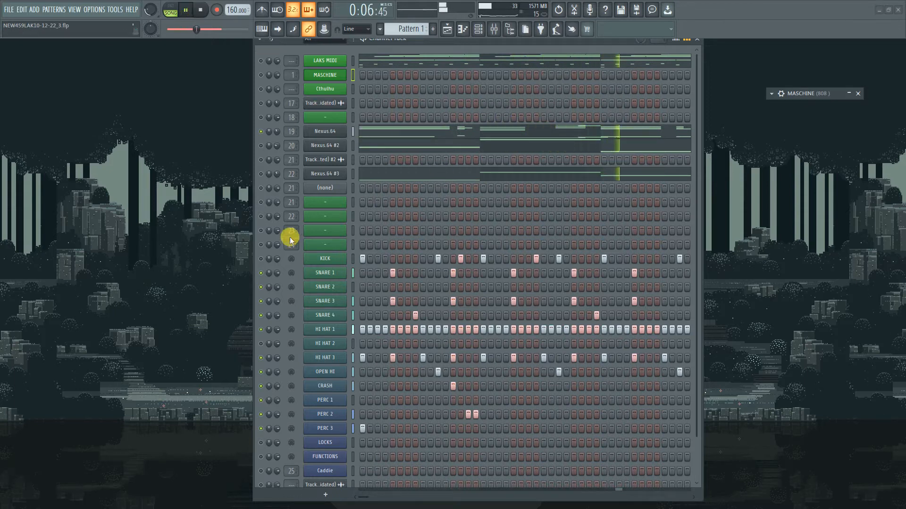
left_click(338, 75)
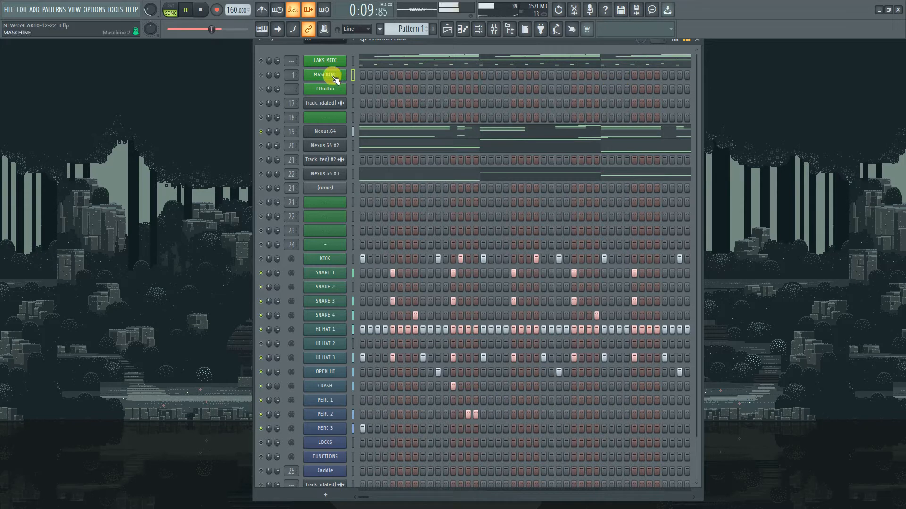
left_click(336, 78)
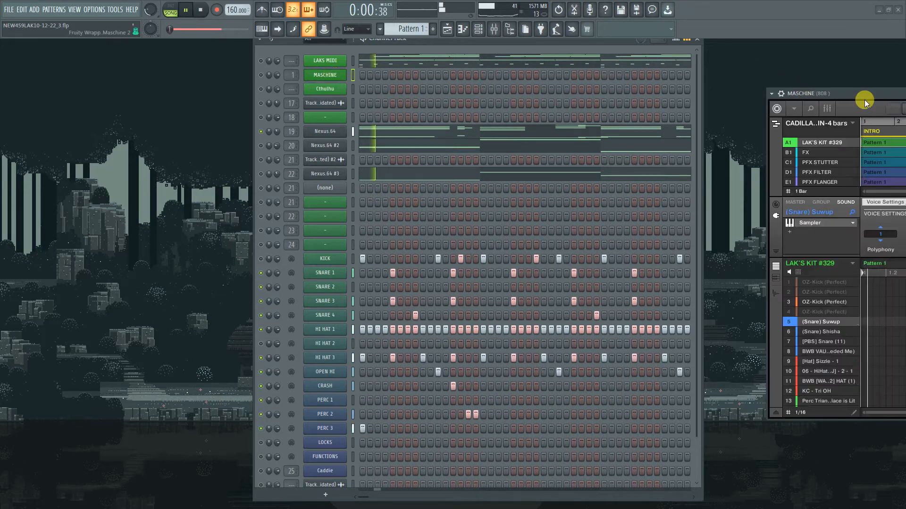
left_click_drag(866, 101, 359, 76)
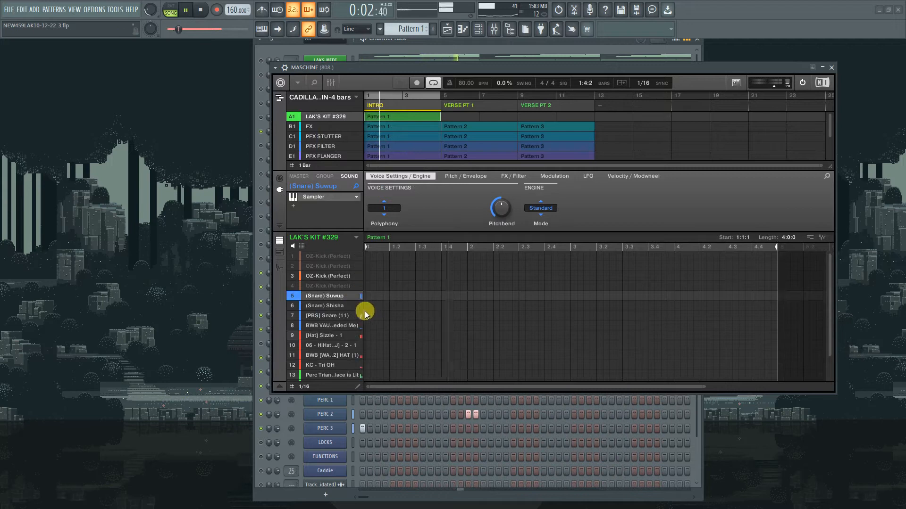
mouse_move(361, 304)
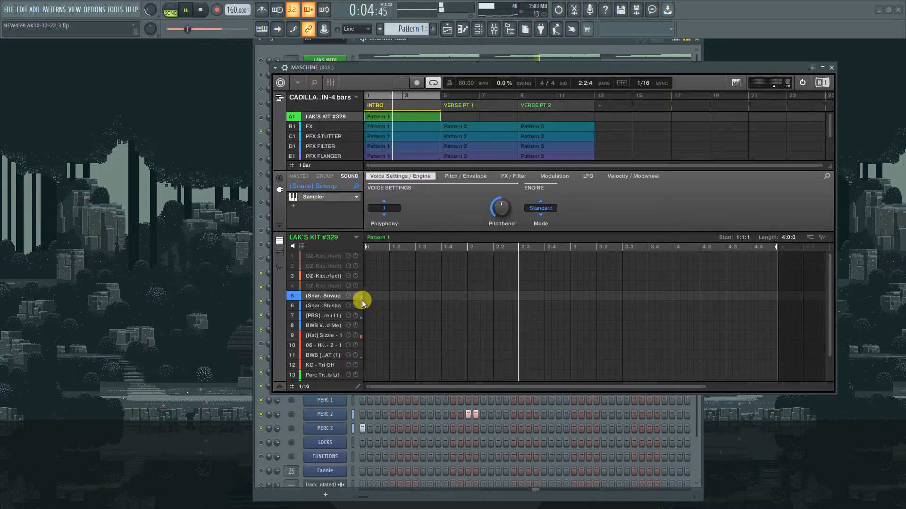
left_click(208, 14)
Switch MASCHINE to its mixer view and play the song to check the level meters of the individual sounds.
mouse_move(352, 345)
mouse_move(329, 126)
left_click(332, 82)
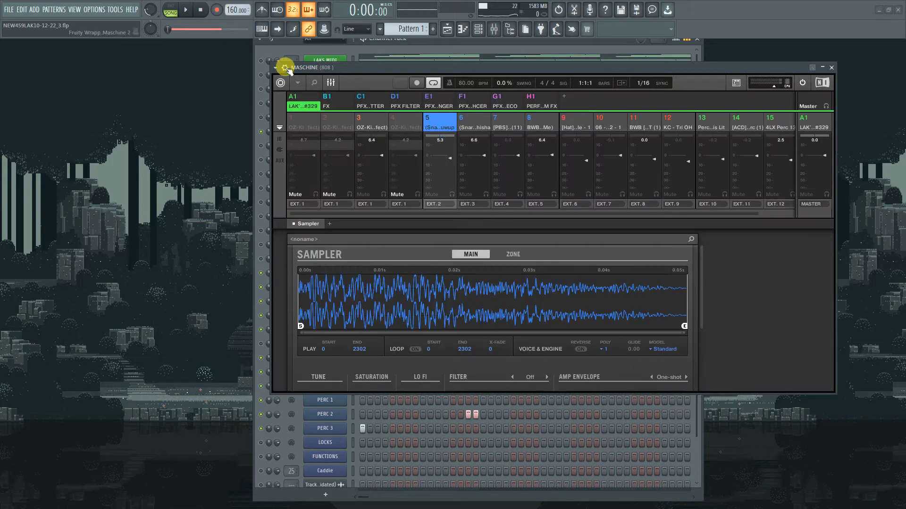
left_click(185, 9)
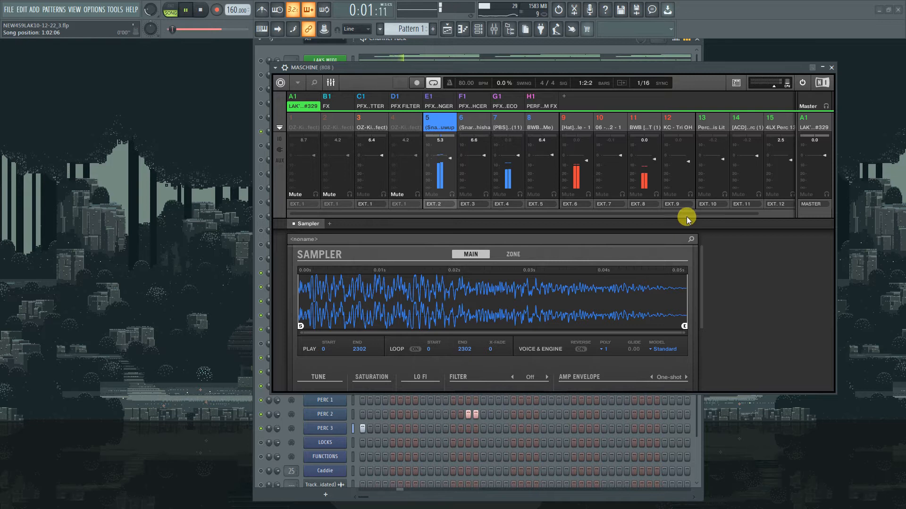
left_click_drag(399, 70, 563, 126)
left_click(201, 9)
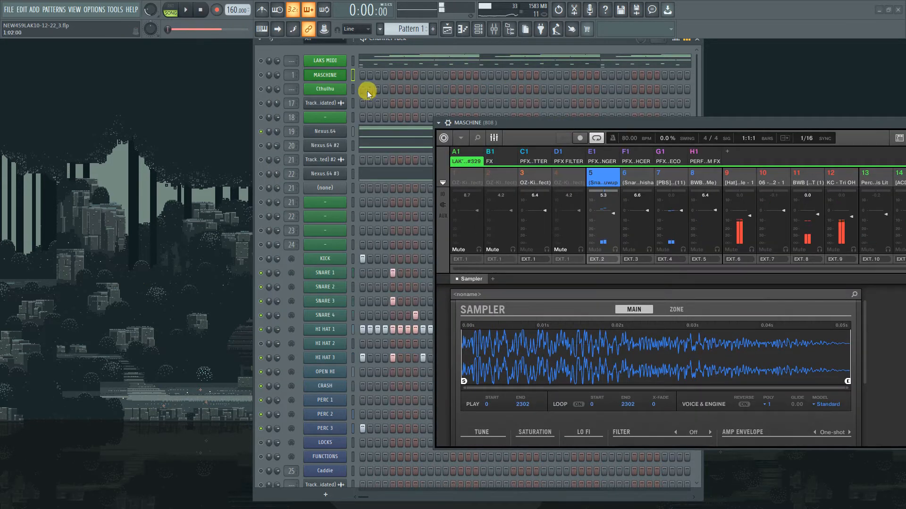
Open the DAW mixer with MASCHINE below its meters and play the song to compare the separate drum outputs with their mixer tracks.
left_click_drag(291, 38, 133, 40)
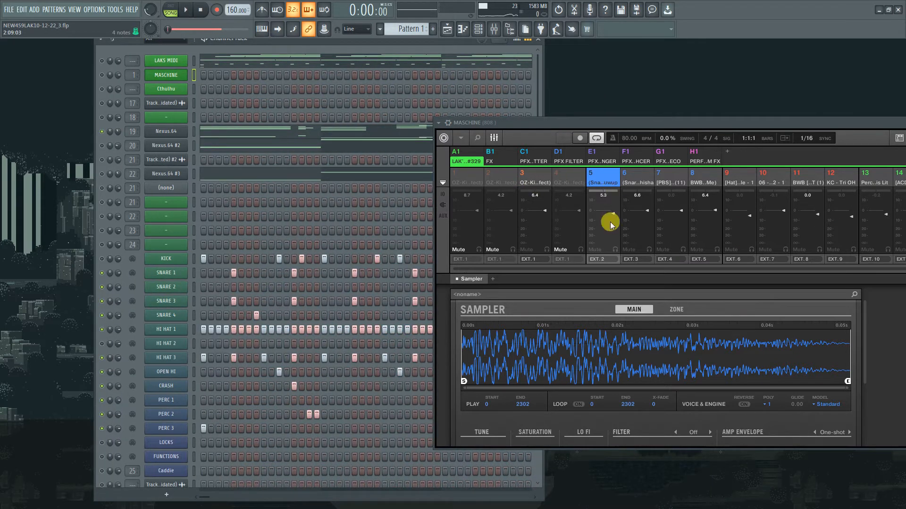
left_click_drag(752, 123, 507, 122)
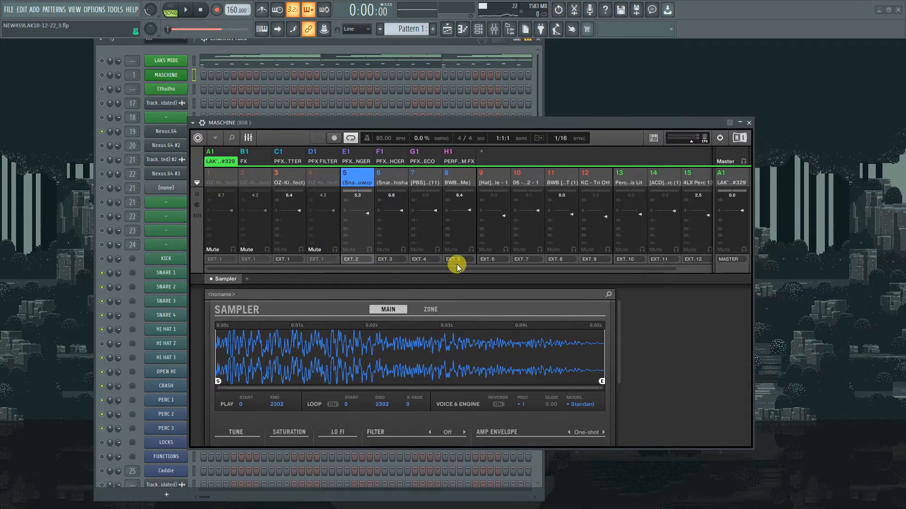
left_click(494, 29)
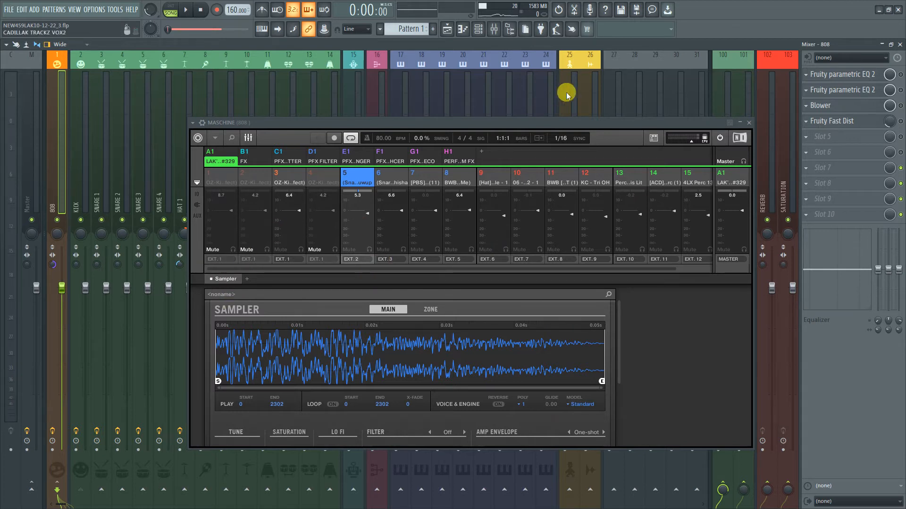
left_click_drag(314, 135, 287, 222)
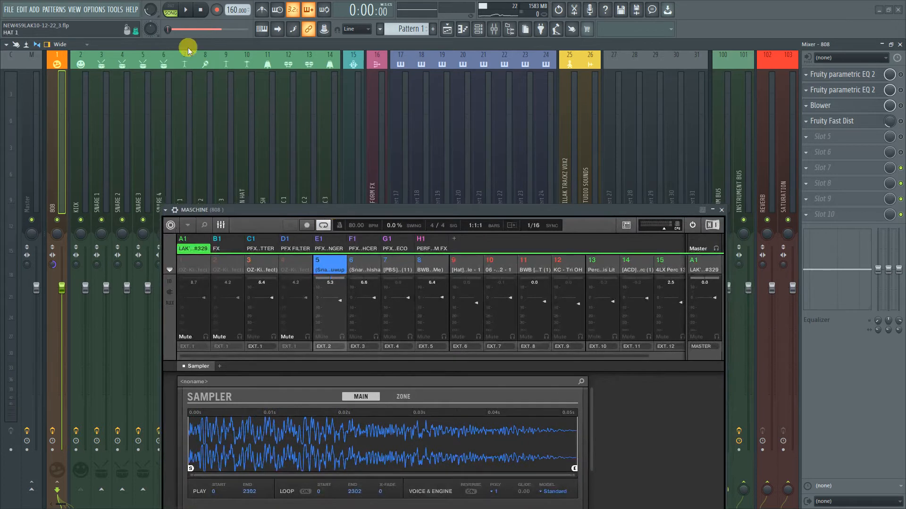
left_click(186, 10)
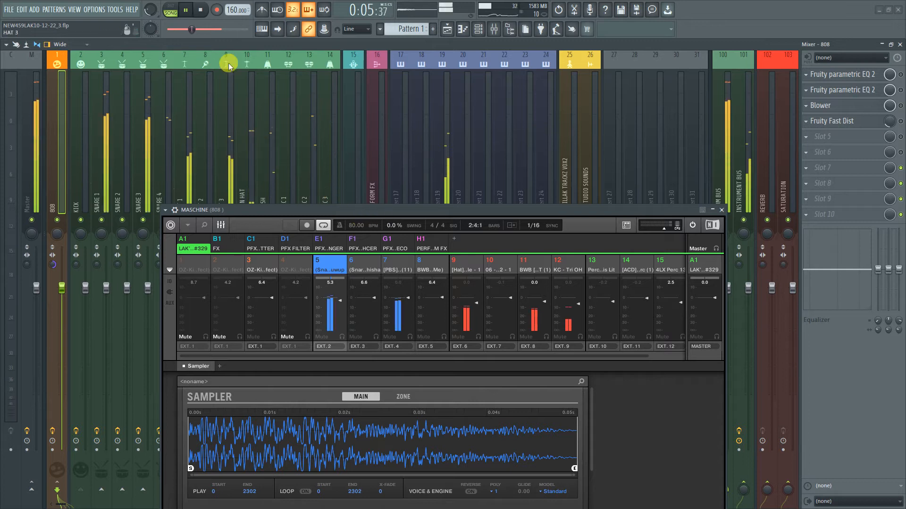
left_click(200, 10)
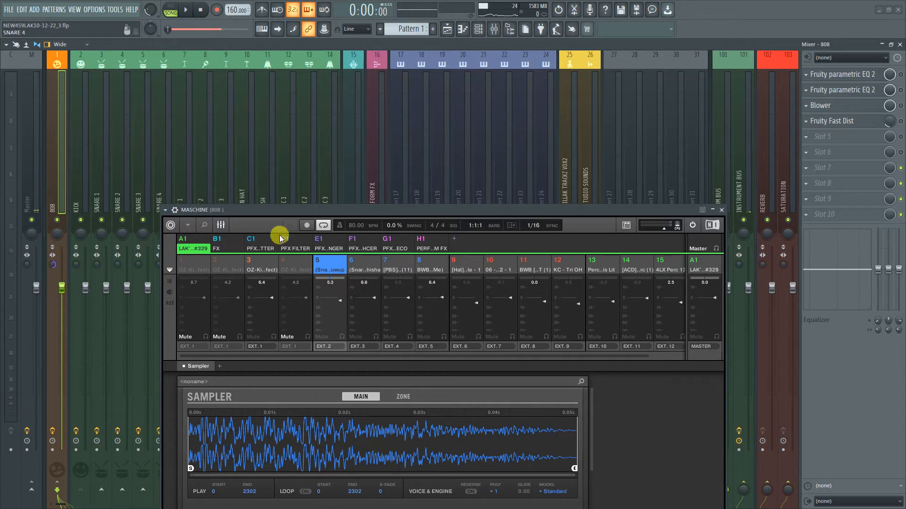
left_click(188, 10)
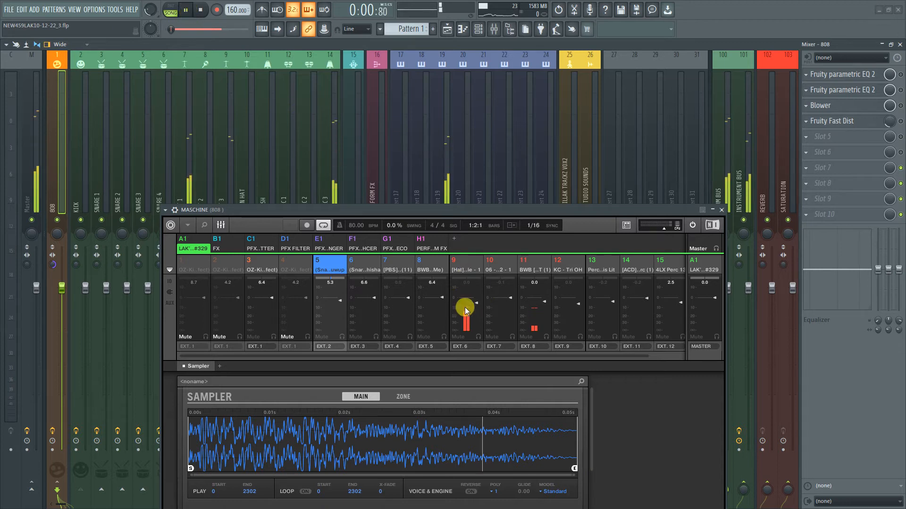
key("space")
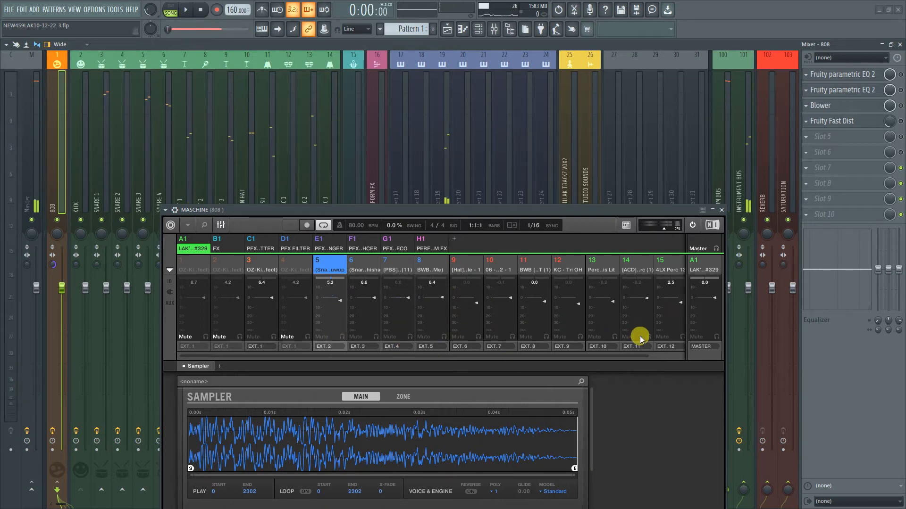
Return MASCHINE to its arrangement view and bring up the channel rack beside it.
left_click(229, 225)
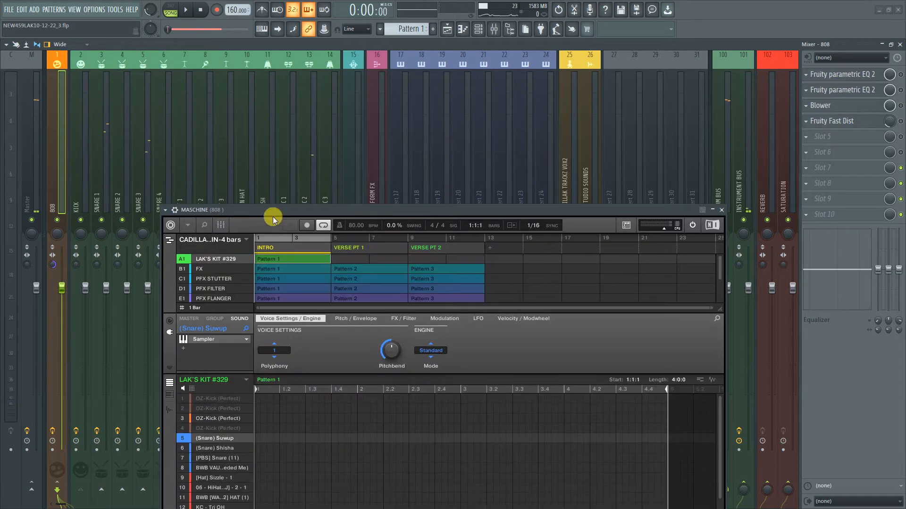
left_click_drag(296, 210, 337, 113)
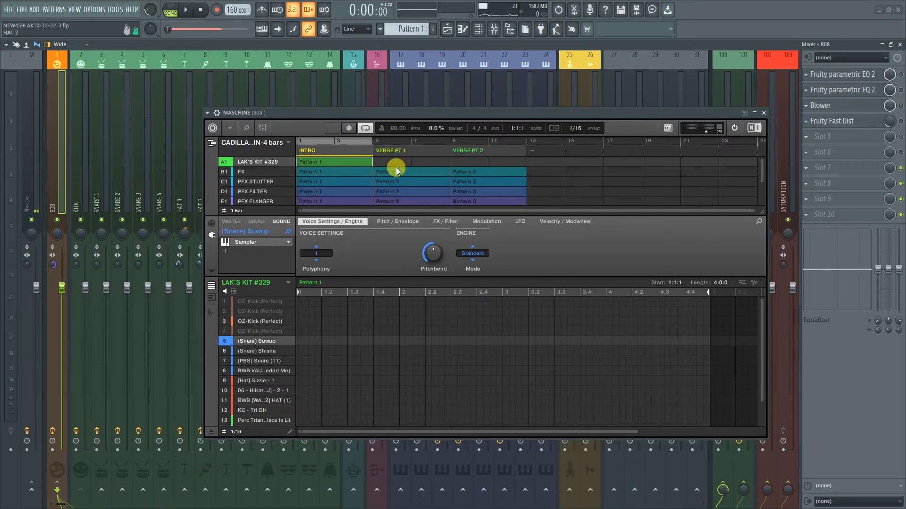
left_click(449, 30)
left_click(460, 37)
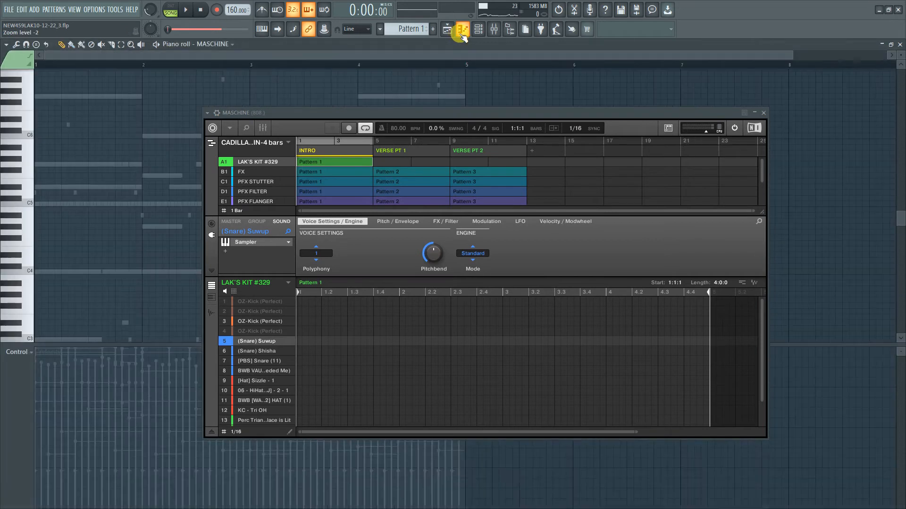
left_click(479, 29)
left_click_drag(392, 113, 622, 84)
Inspect the KICK channel's MIDI Out settings for its channel and port, and close them.
scroll(208, 279, "down", 3)
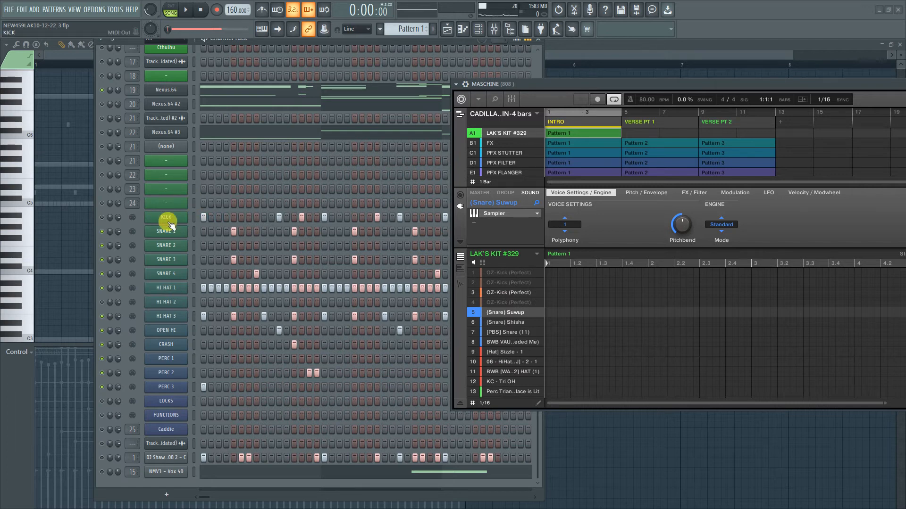
left_click(170, 225)
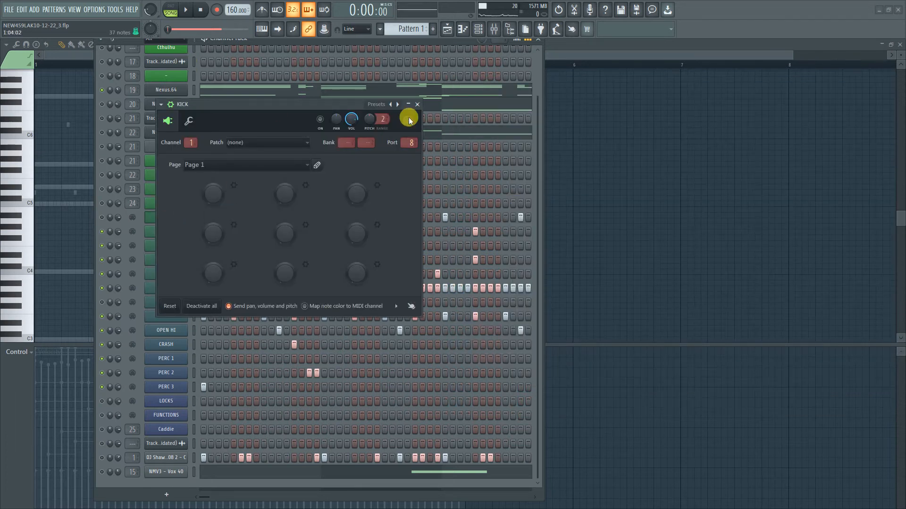
left_click(417, 104)
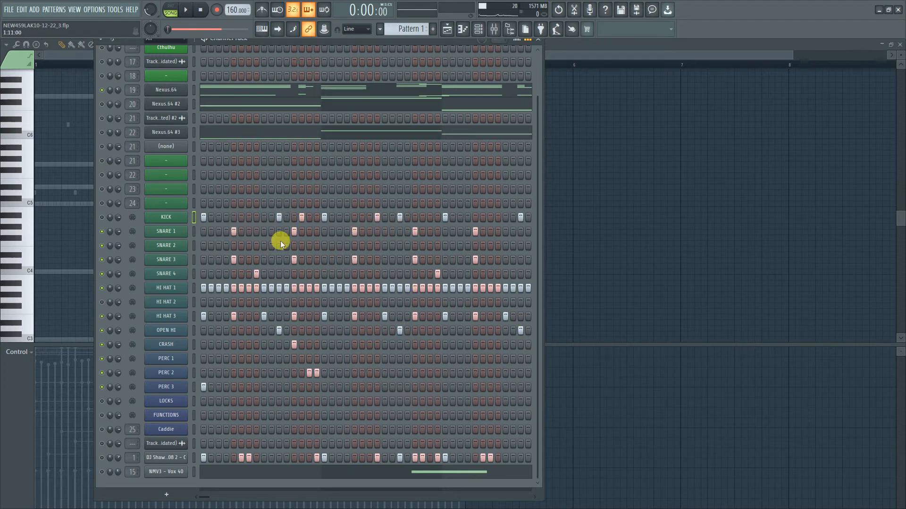
left_click(168, 219)
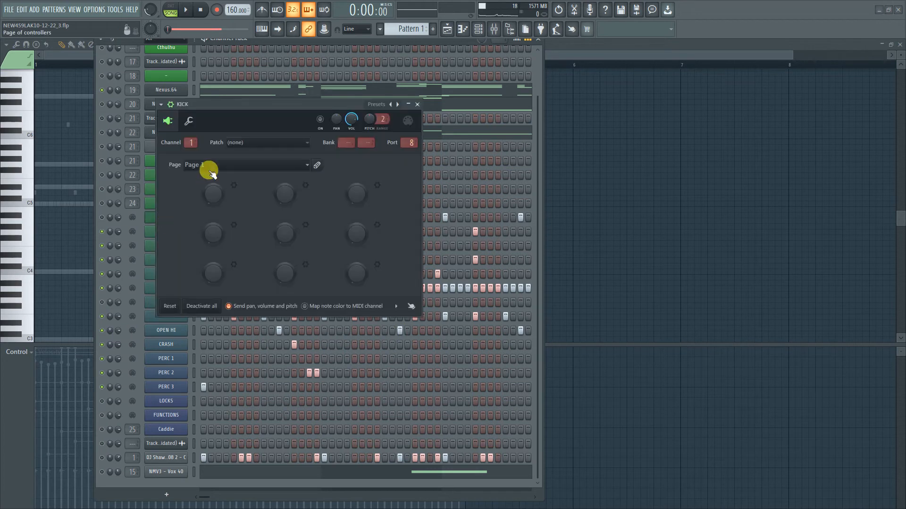
left_click(415, 102)
Reopen MASCHINE, select the first OZ-Kick (Perfect) sound and examine its MIDI input and output settings.
scroll(180, 82, "up", 3)
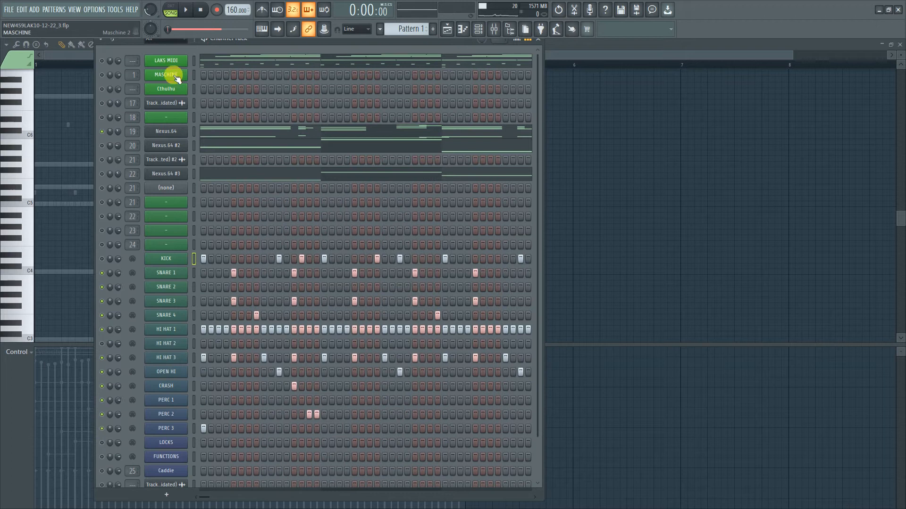
left_click(166, 75)
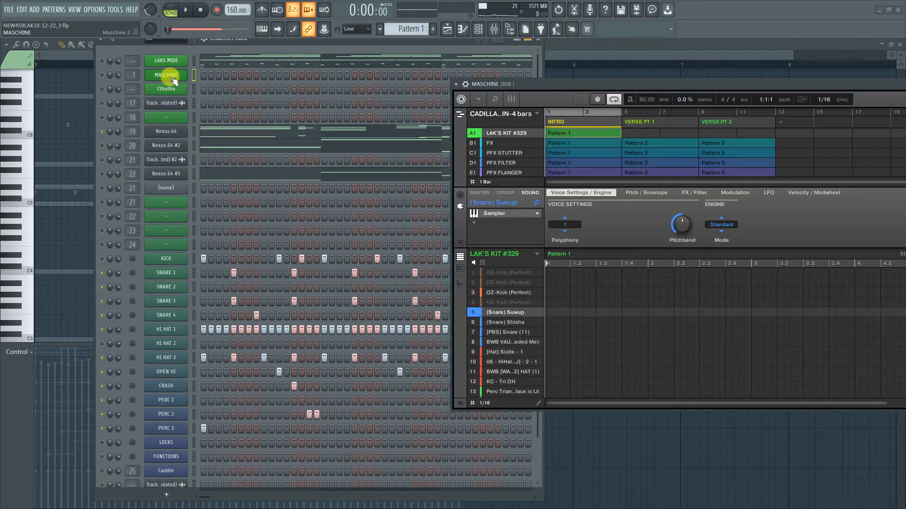
left_click(509, 274)
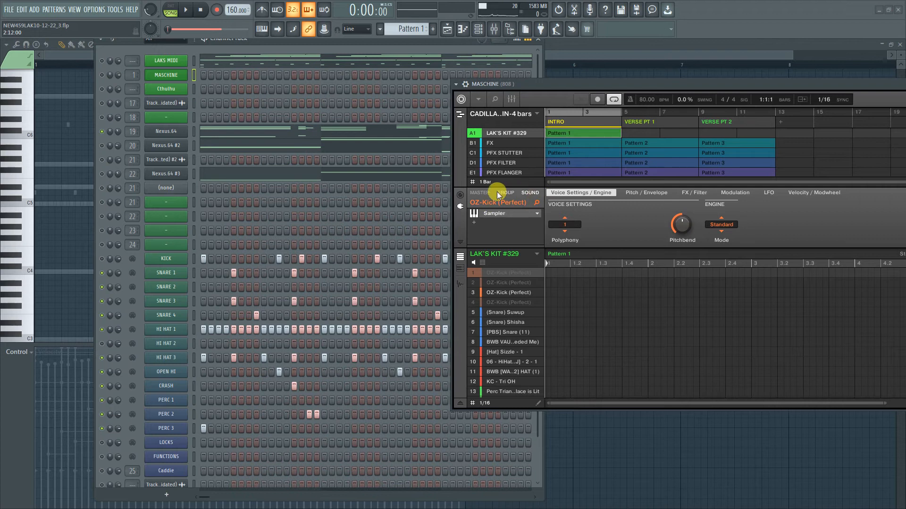
left_click(461, 195)
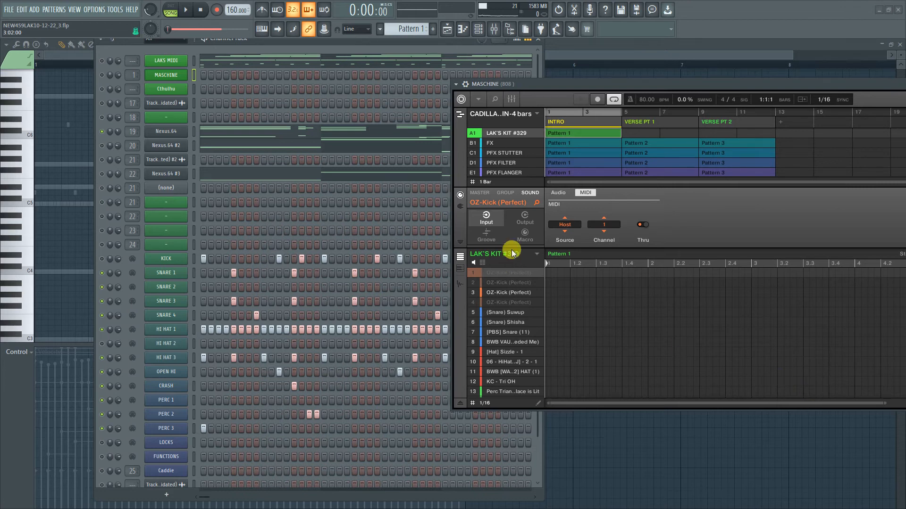
left_click(516, 217)
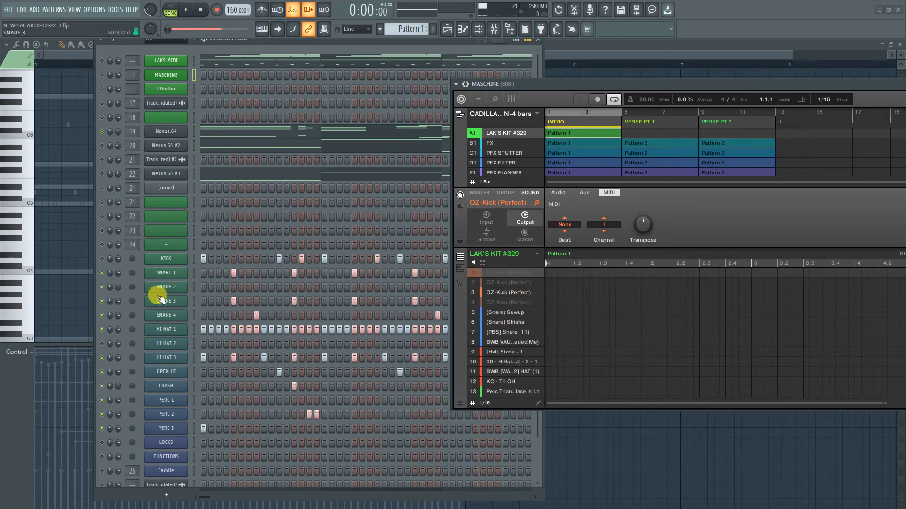
left_click(487, 217)
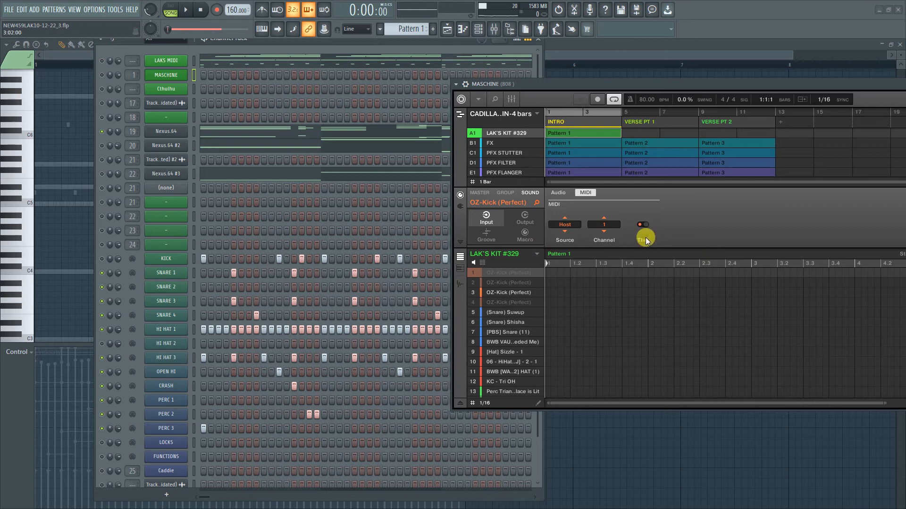
Play the song with MASCHINE moved off the channel rack, and close the plugin to watch the drum channels trigger.
left_click_drag(684, 92, 473, 146)
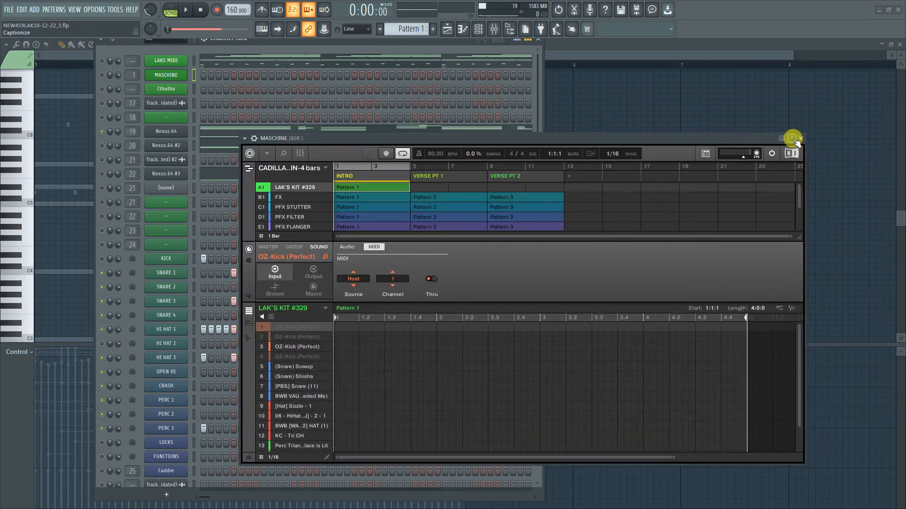
left_click(183, 9)
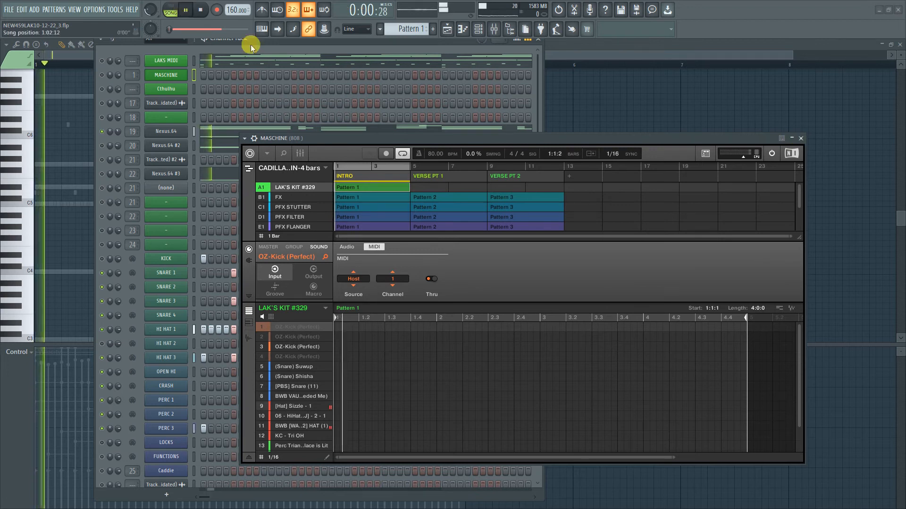
left_click_drag(590, 138, 525, 202)
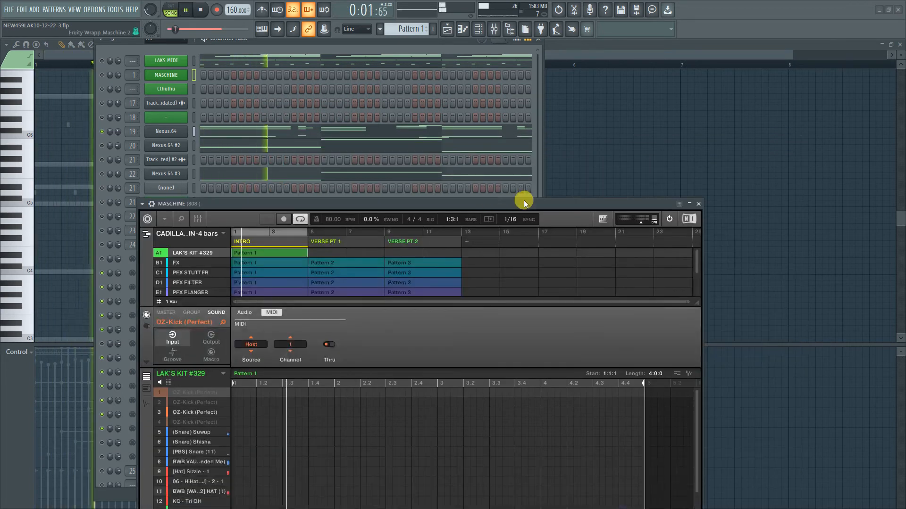
left_click(698, 203)
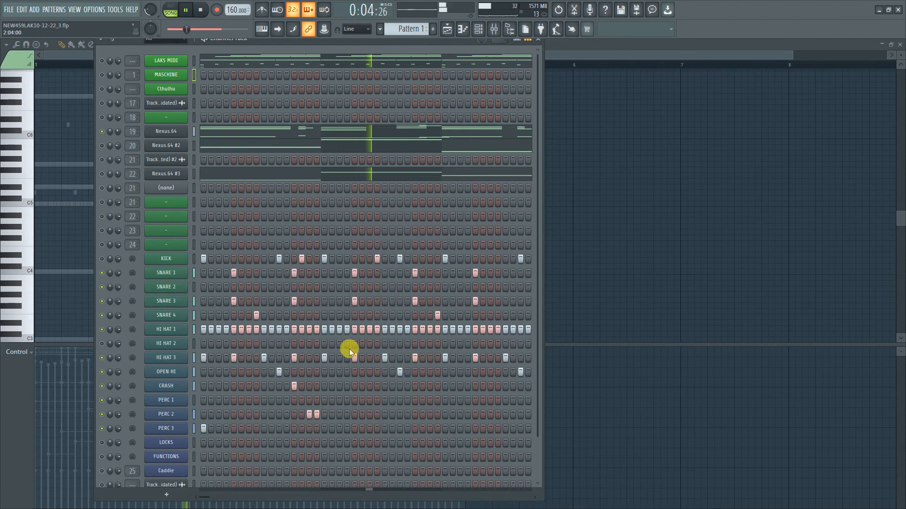
left_click(200, 9)
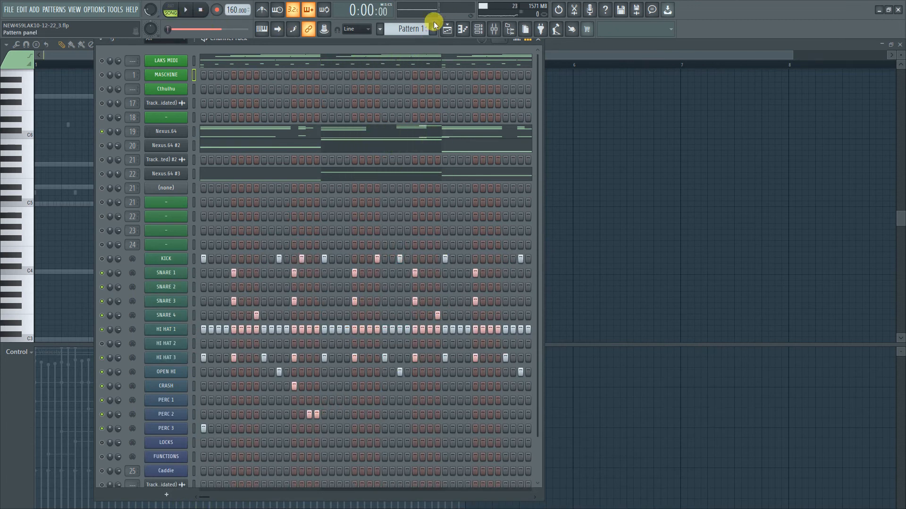
left_click(495, 31)
left_click(495, 30)
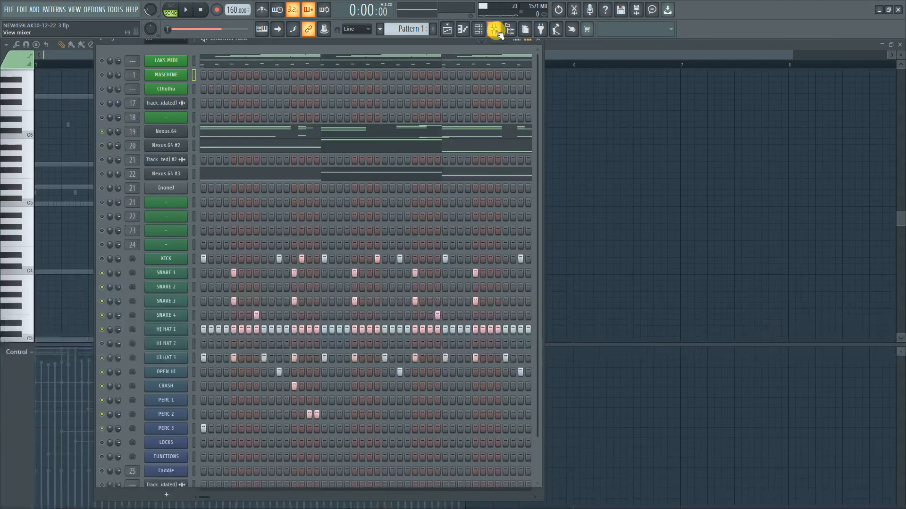
Reopen MASCHINE, select the third OZ-Kick (Perfect) sound and look through its Sampler pitch, filter, modulation and voice settings.
left_click(167, 75)
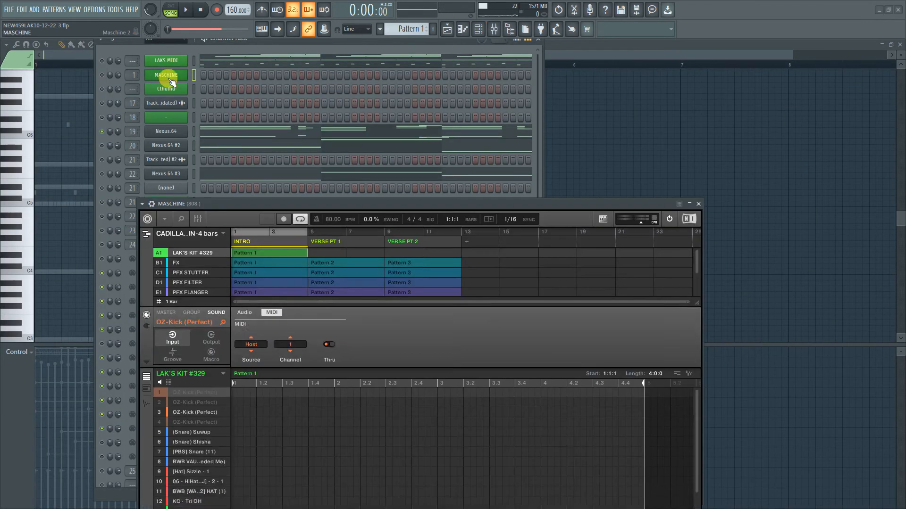
left_click(185, 412)
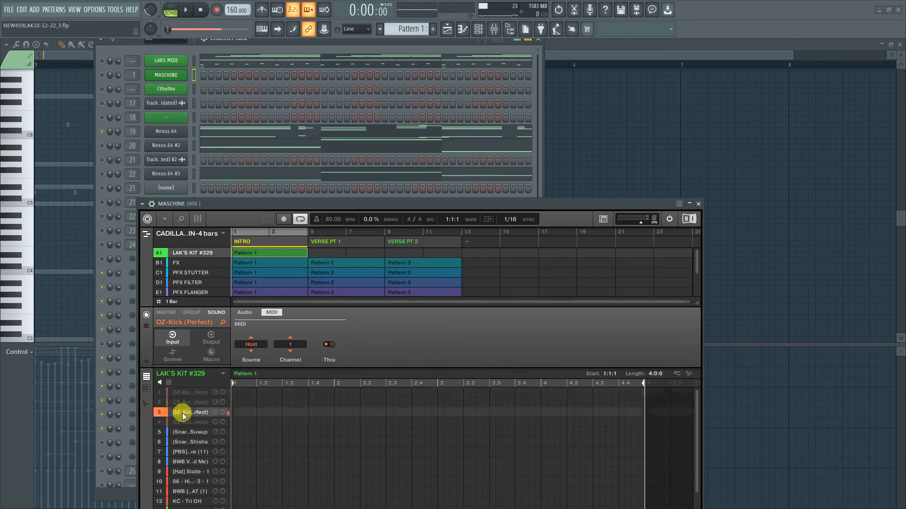
left_click(147, 327)
left_click(328, 312)
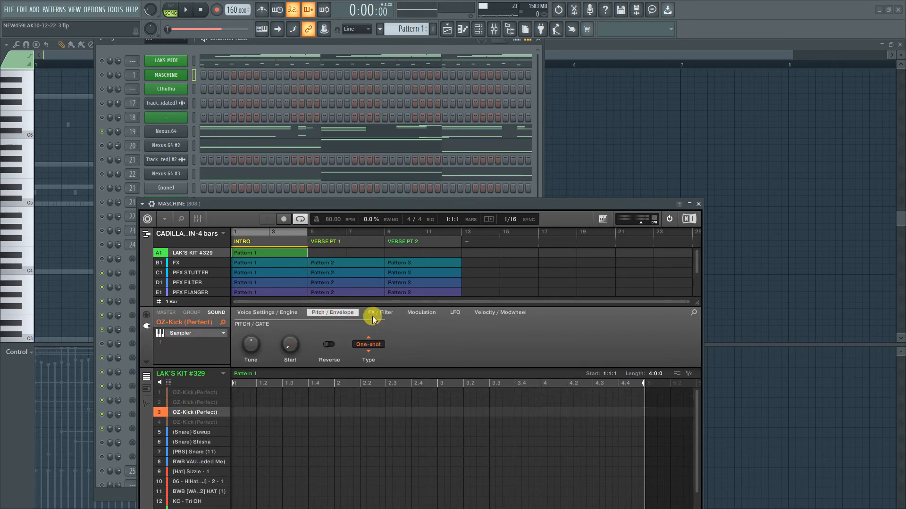
left_click(377, 312)
left_click(420, 312)
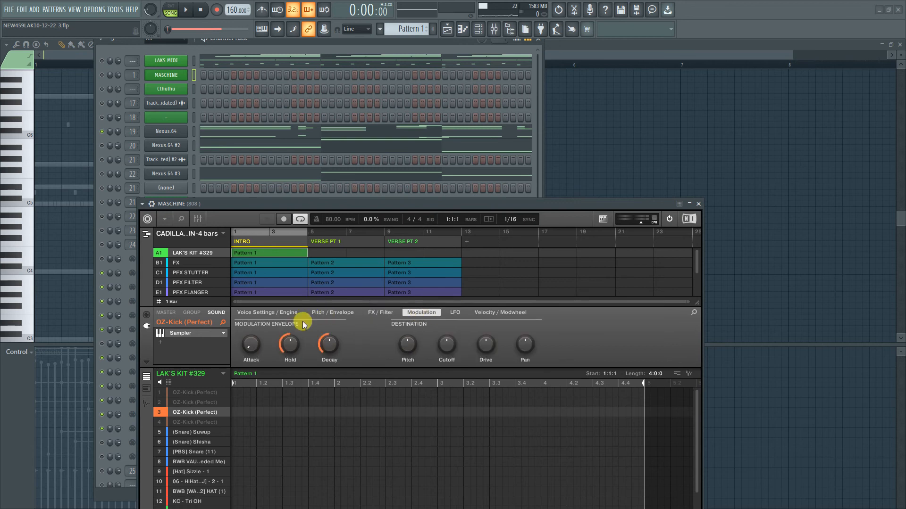
left_click(276, 313)
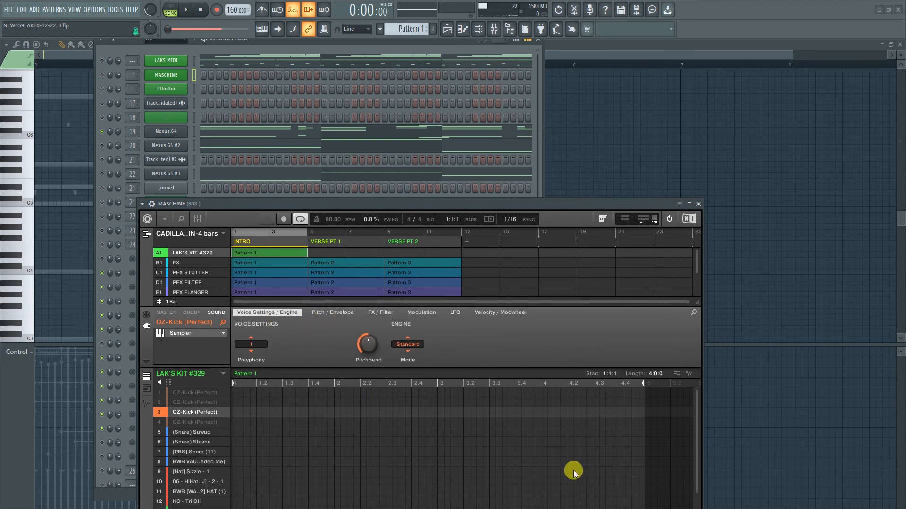
Move MASCHINE clear of the drum channels, and show the mixer with the plugin lowered to uncover the individual drum track names.
left_click_drag(575, 203, 670, 99)
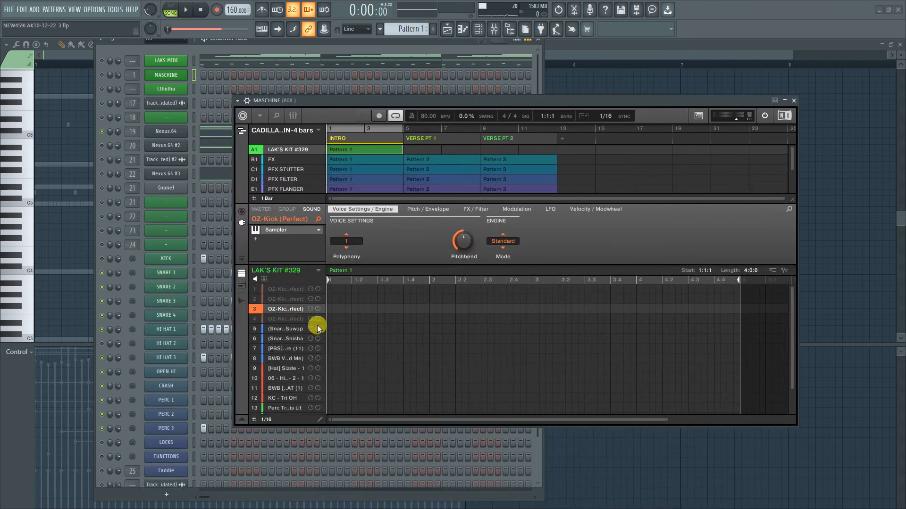
left_click_drag(412, 103, 503, 94)
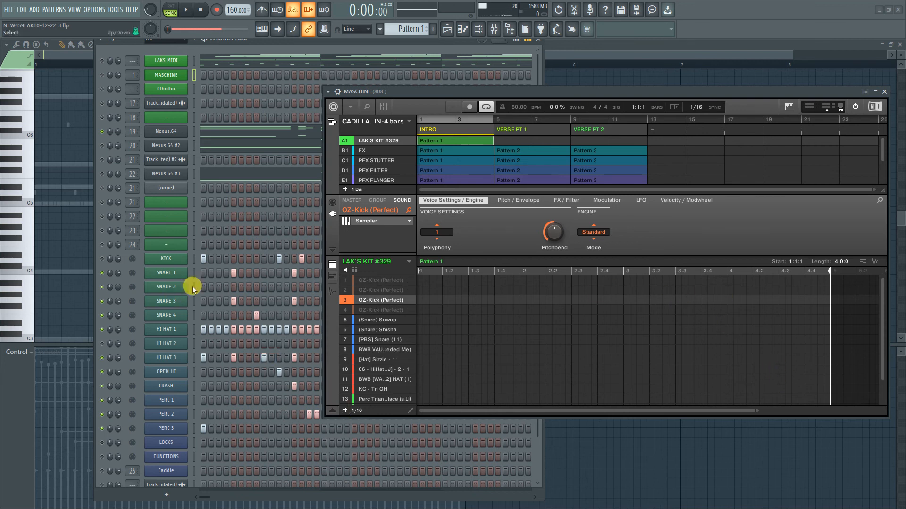
left_click(496, 30)
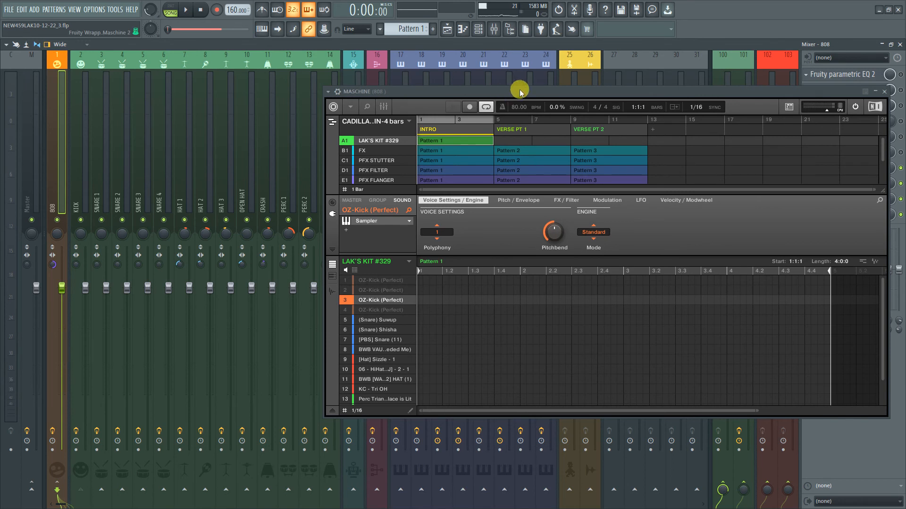
left_click_drag(519, 89, 464, 294)
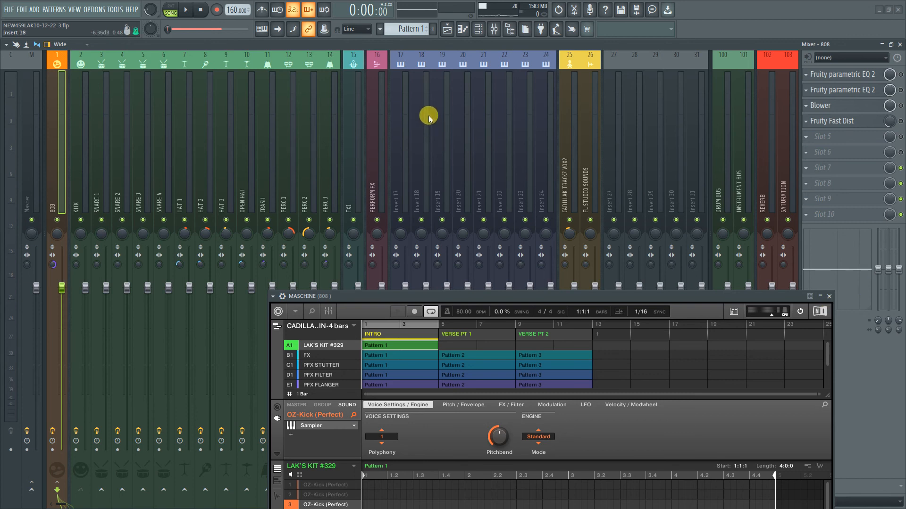
View the playlist with MASCHINE repositioned over it, and return to the piano roll with the channel rack showing.
key("F5")
left_click_drag(542, 299, 550, 194)
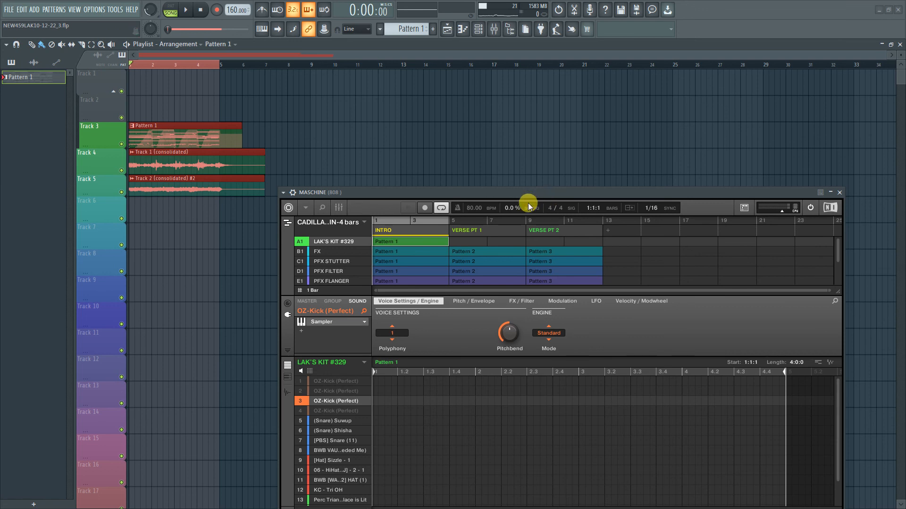
left_click_drag(545, 194, 583, 137)
left_click(446, 31)
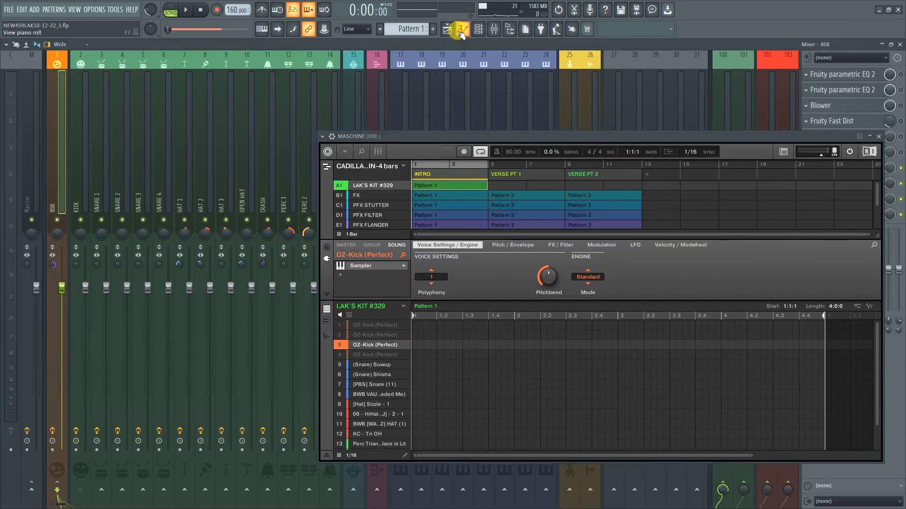
left_click(461, 30)
left_click(478, 29)
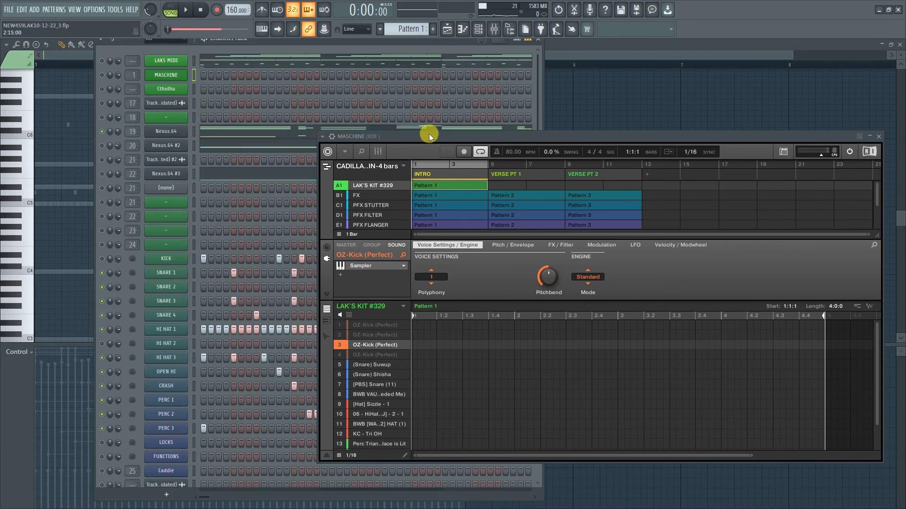
left_click_drag(440, 138, 522, 99)
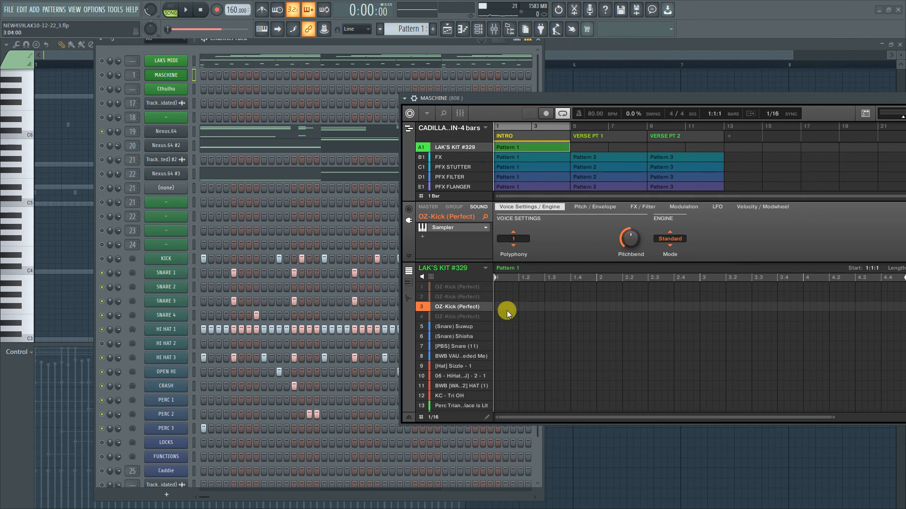
left_click_drag(601, 98, 488, 94)
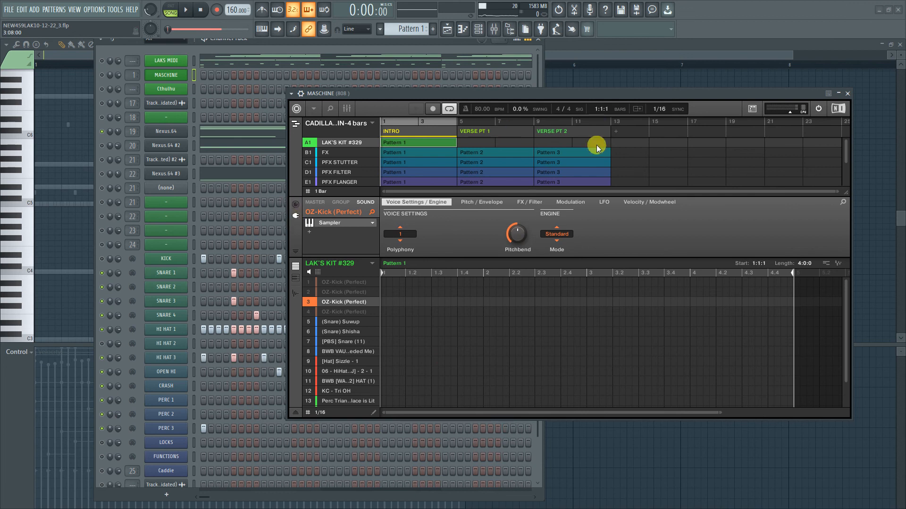
key("alt+Tab")
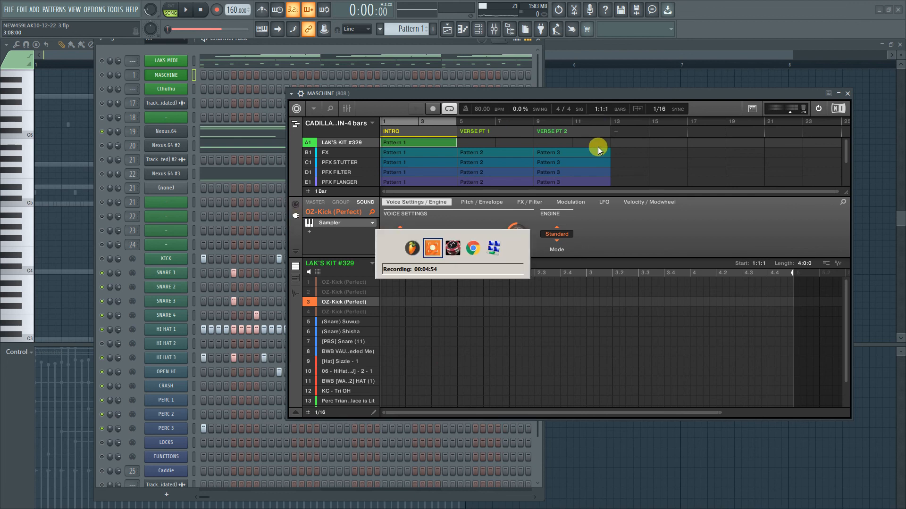